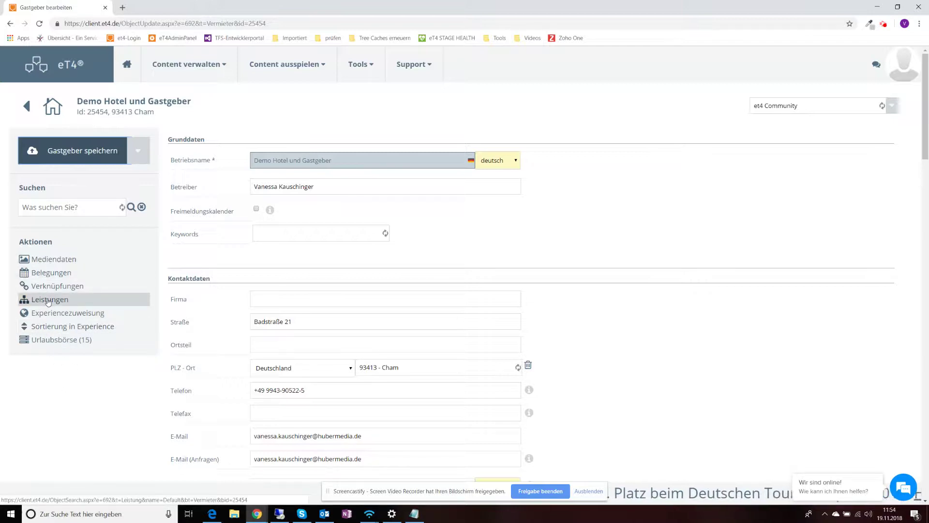
Create a new Leistung of type Zimmer named "Osserblick" for the Demo Hotel und Gastgeber.
{"action": "left_click", "coordinate": [49, 300]}
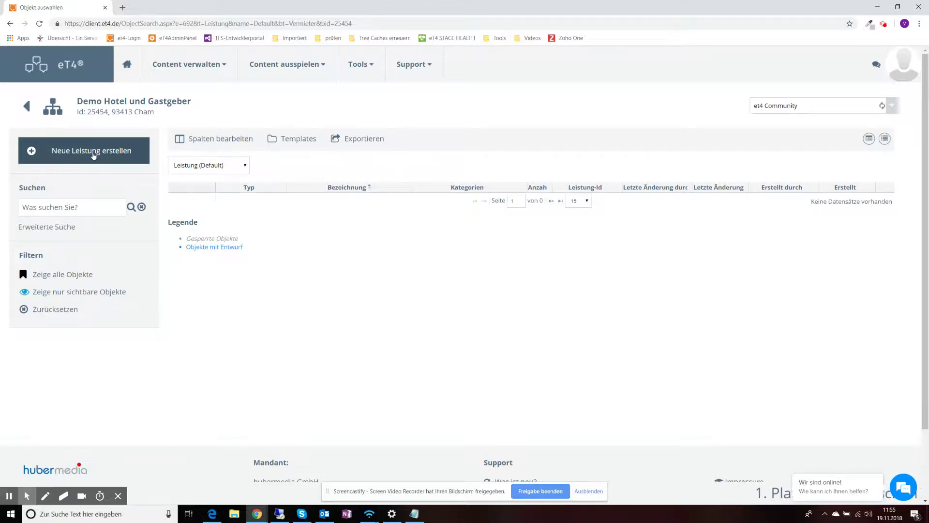
{"action": "left_click", "coordinate": [90, 152]}
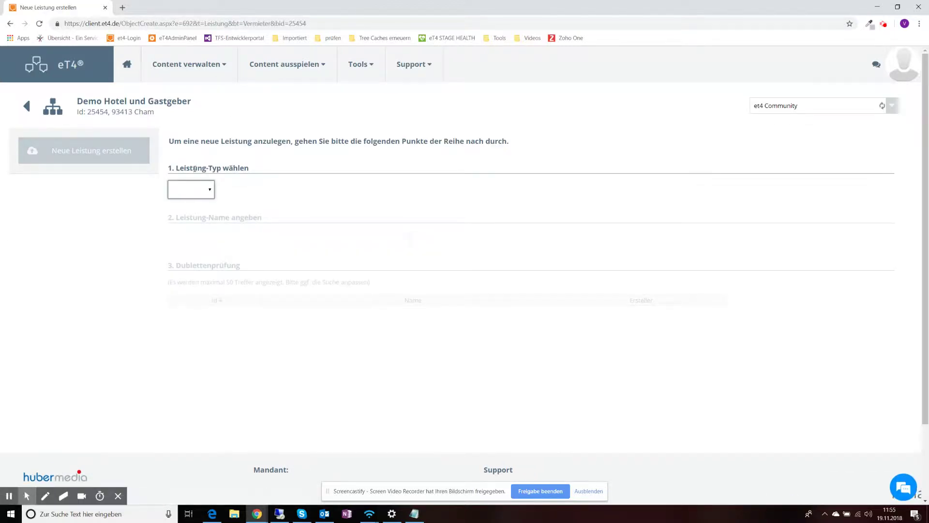
{"action": "left_click", "coordinate": [210, 190]}
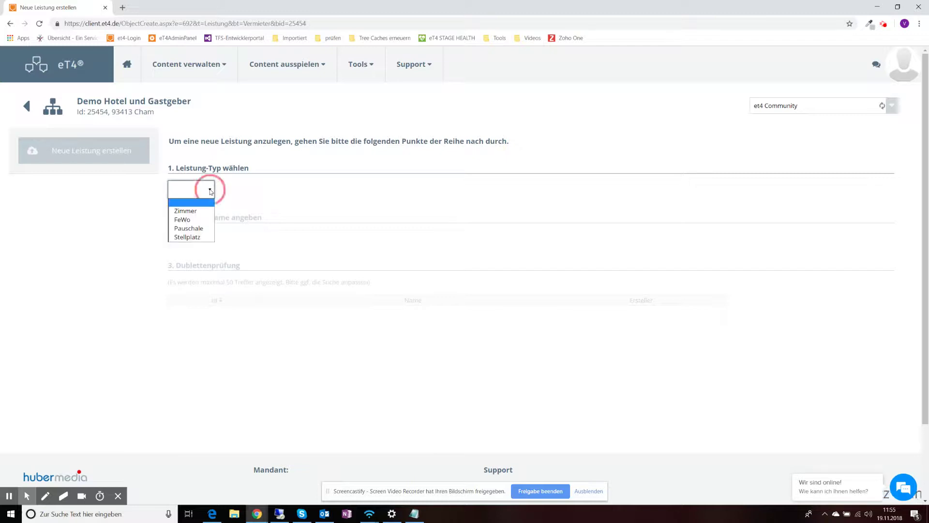
{"action": "left_click", "coordinate": [188, 211]}
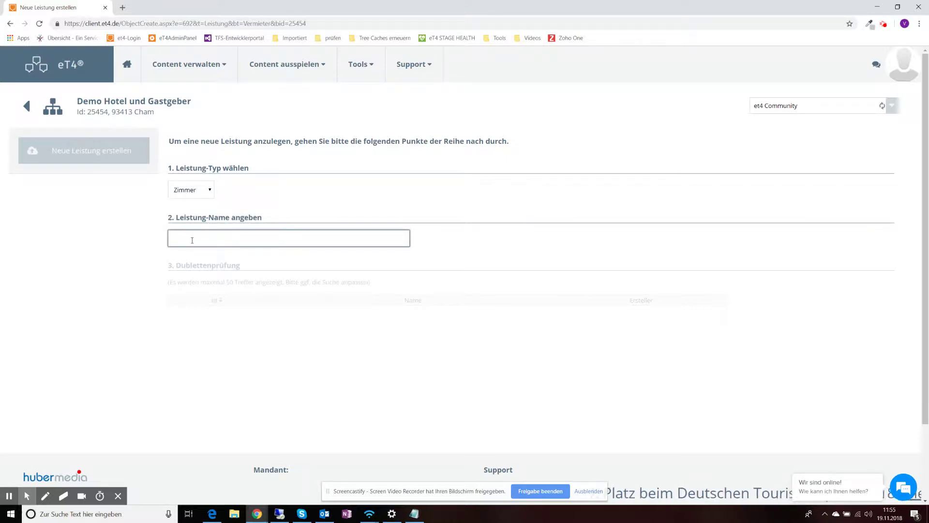
{"action": "type", "text": "Osserblick"}
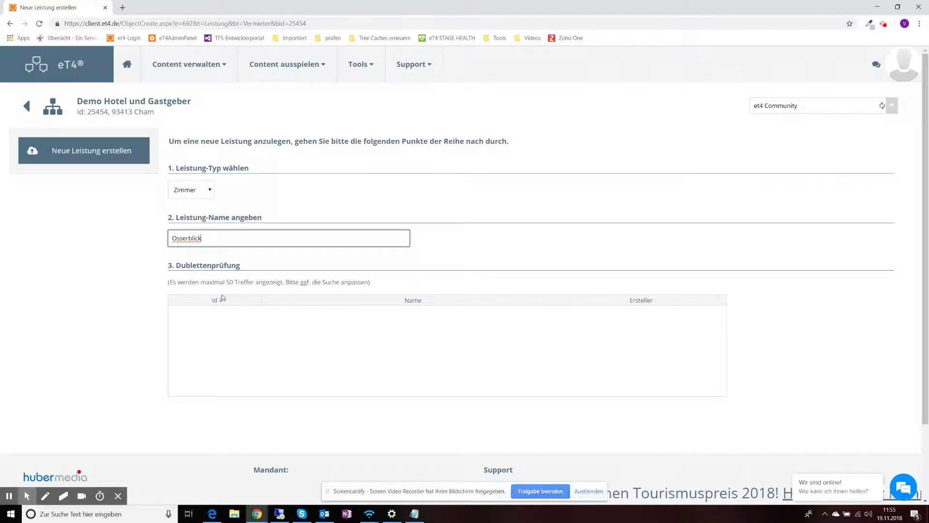
{"action": "left_click", "coordinate": [80, 158]}
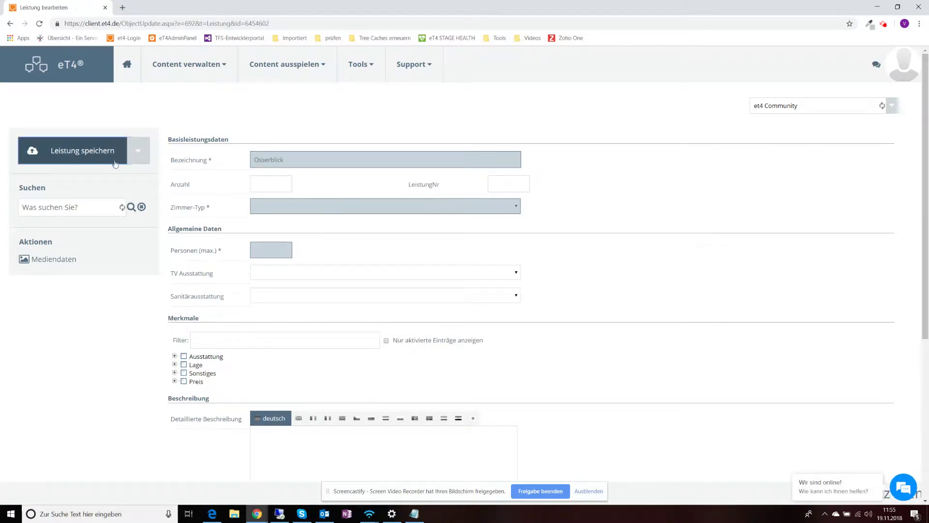
Set the room's Anzahl to 1 and its Zimmer-Typ to (D) Doppelzimmer.
{"action": "left_click", "coordinate": [259, 184]}
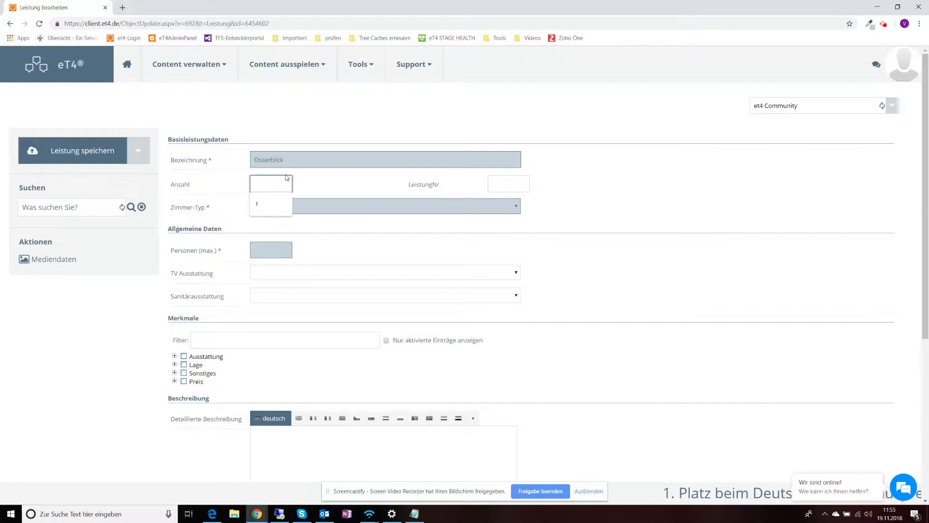
{"action": "left_click", "coordinate": [311, 183]}
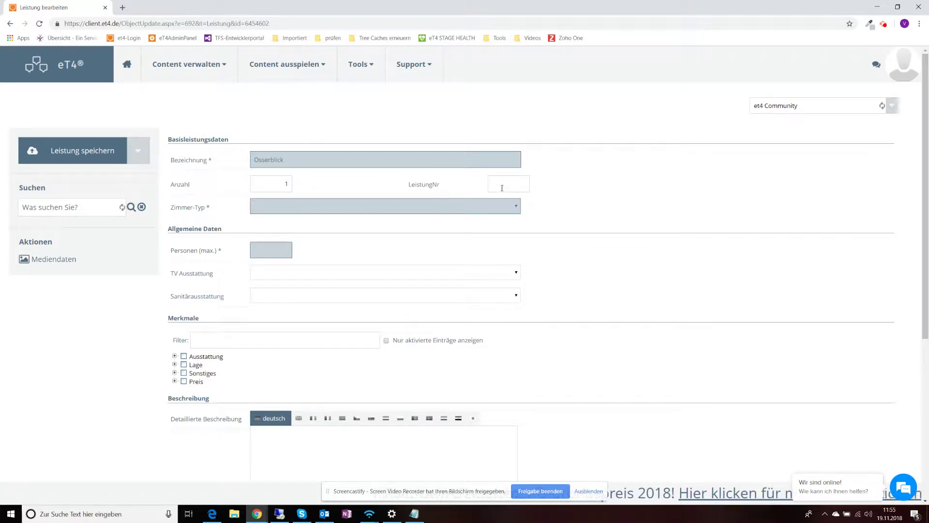
{"action": "left_click", "coordinate": [292, 205]}
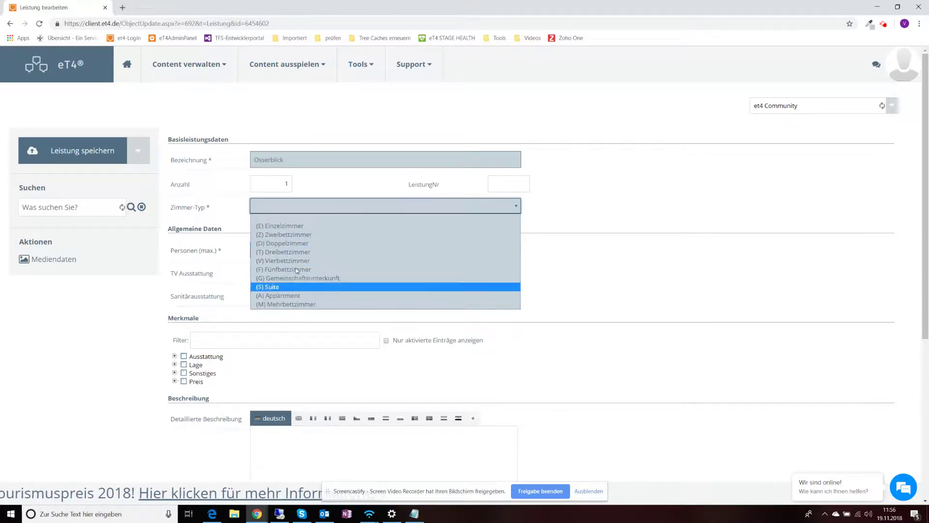
{"action": "left_click", "coordinate": [292, 242]}
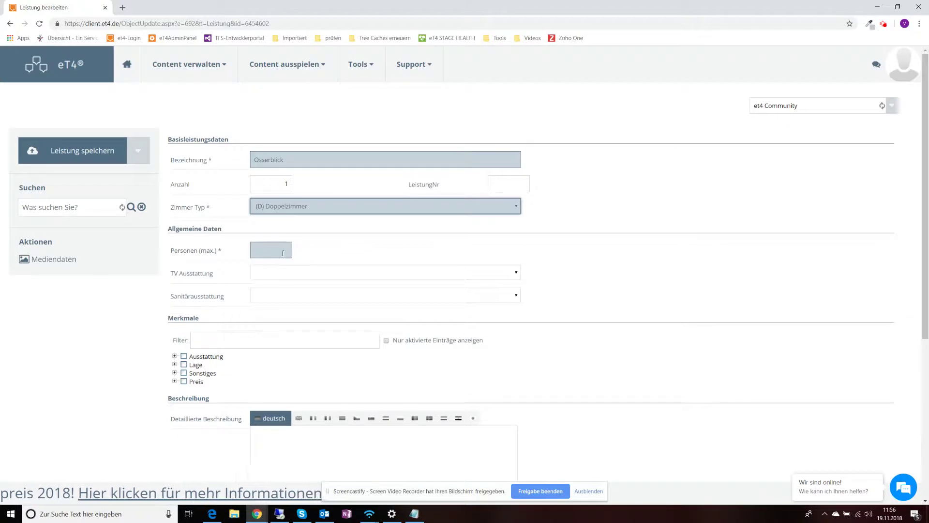
Set the maximum persons to 2, TV Ausstattung to (TV) Fernseher and Sanitärausstattung to (H) Dusche/WC.
{"action": "left_click", "coordinate": [267, 248]}
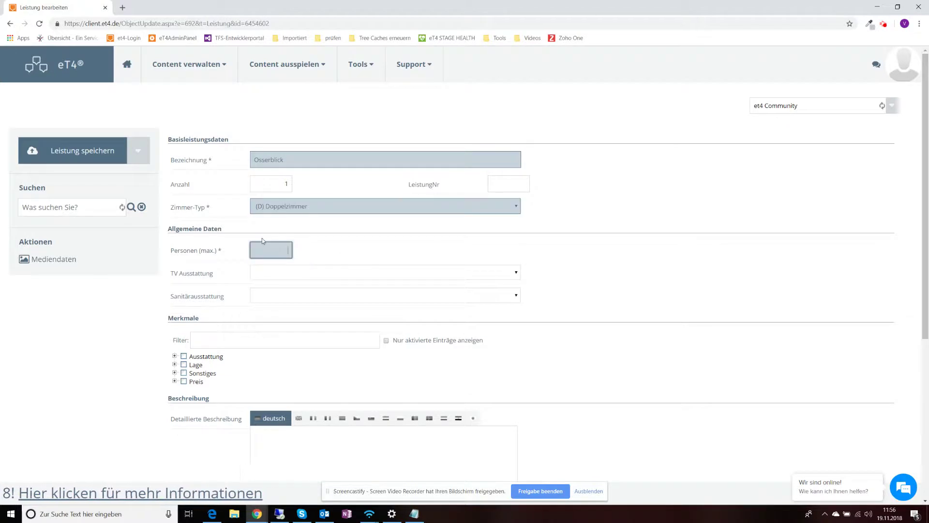
{"action": "left_click", "coordinate": [280, 272]}
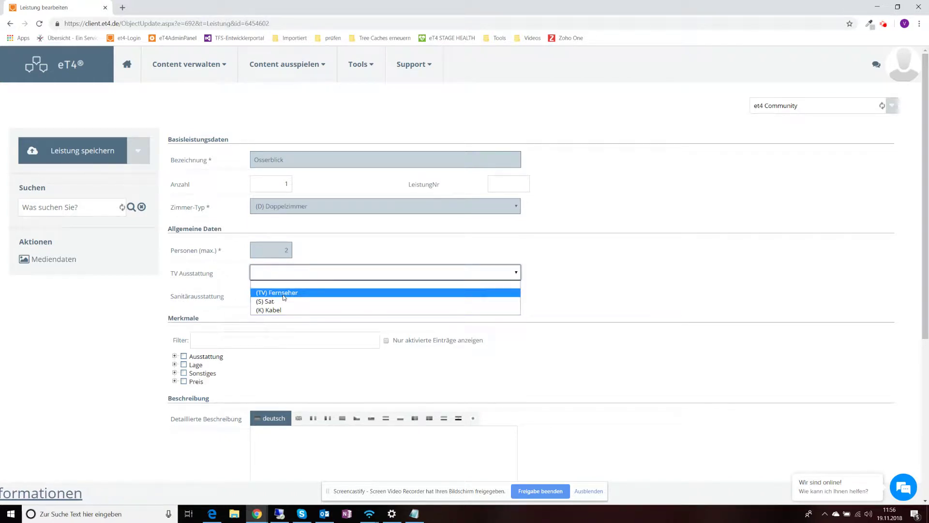
{"action": "left_click", "coordinate": [283, 293]}
{"action": "left_click", "coordinate": [285, 297]}
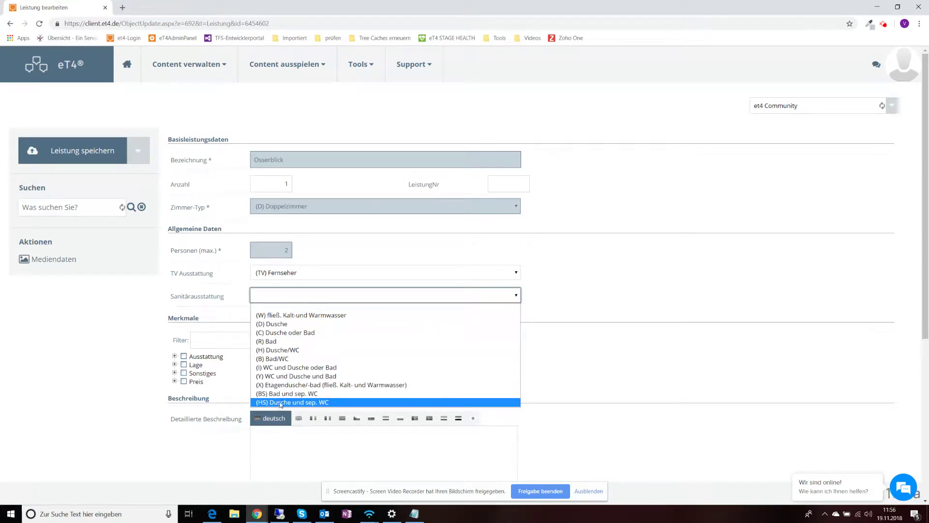
{"action": "left_click", "coordinate": [288, 351]}
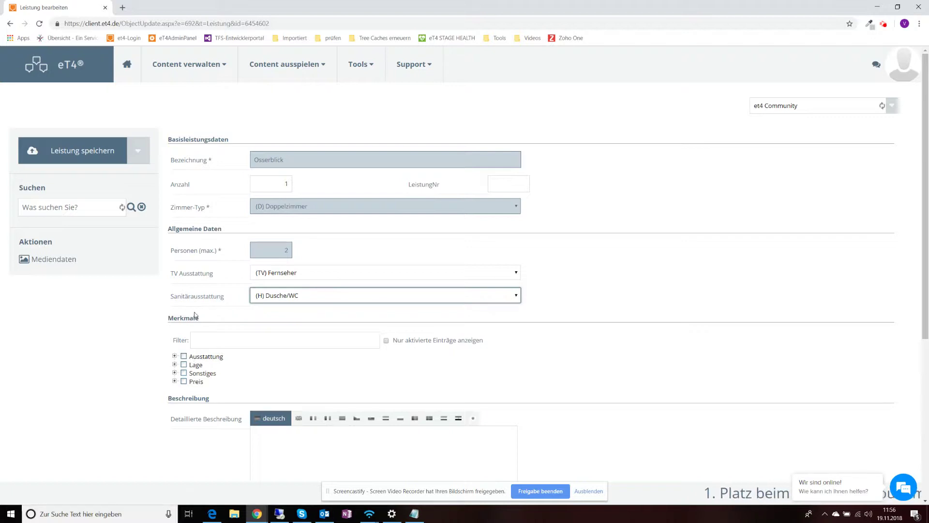
Enable the Ausstattung features Babybett, Balkon/Terrasse am Zimmer and Behindertengerechtes Zimmer (nach DIN).
{"action": "left_click", "coordinate": [174, 356]}
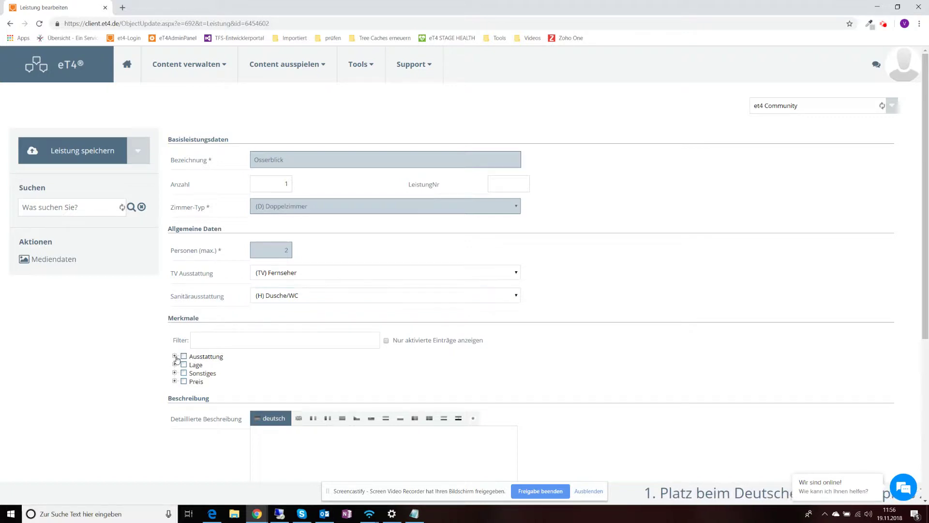
{"action": "scroll", "coordinate": [340, 374], "scroll_direction": "down", "scroll_amount": 4}
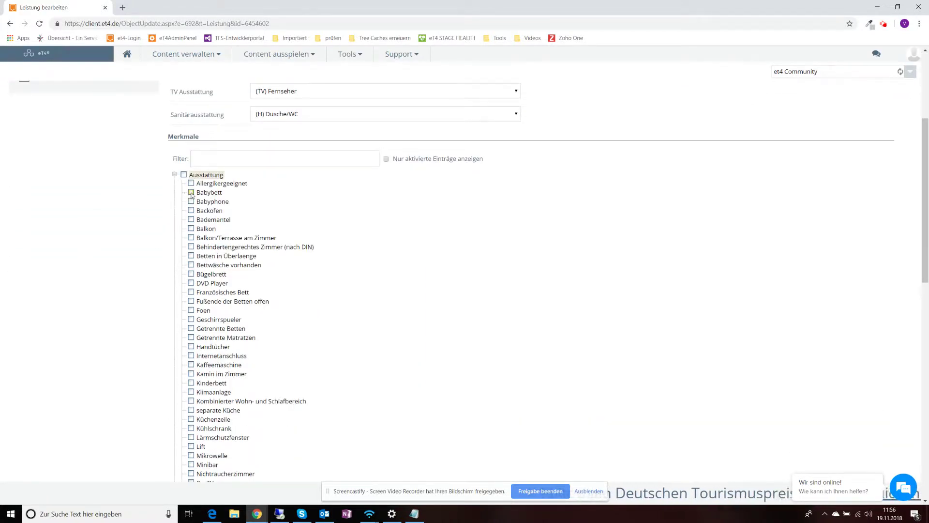
{"action": "left_click", "coordinate": [191, 193]}
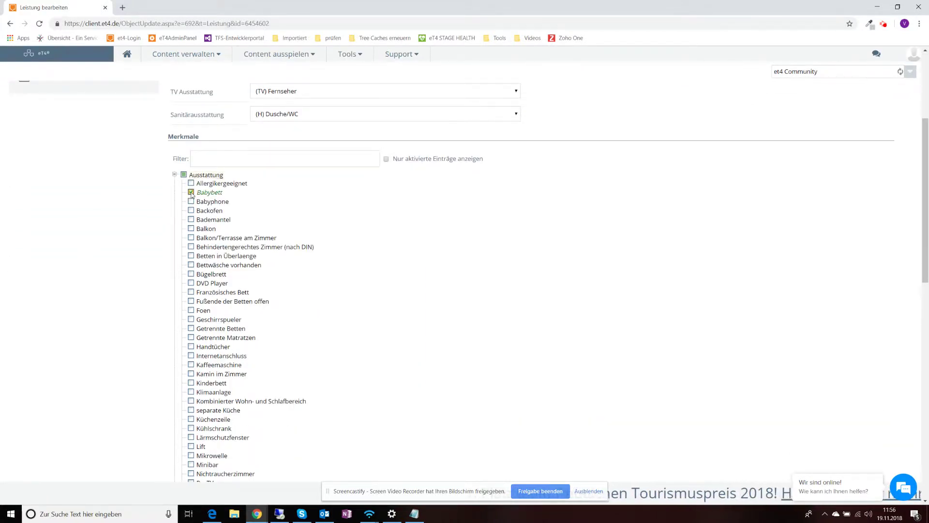
{"action": "left_click", "coordinate": [191, 238]}
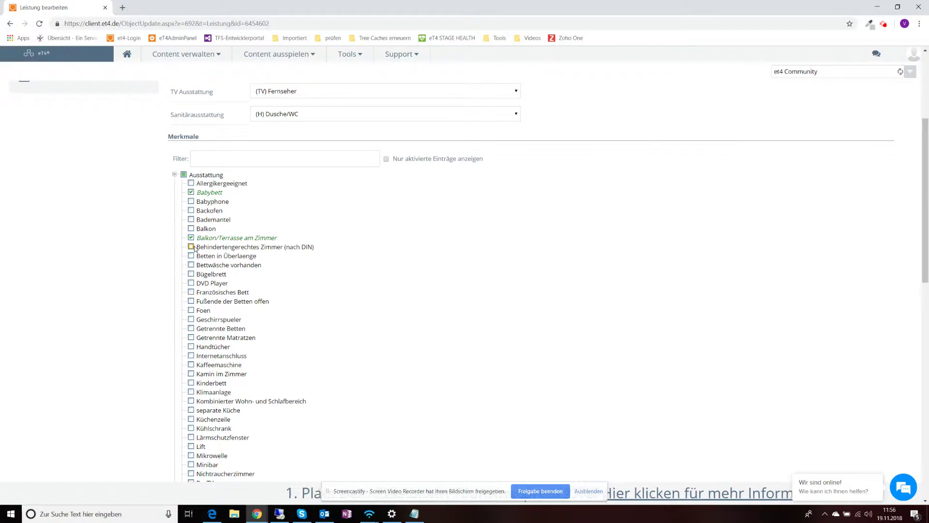
{"action": "left_click", "coordinate": [191, 247]}
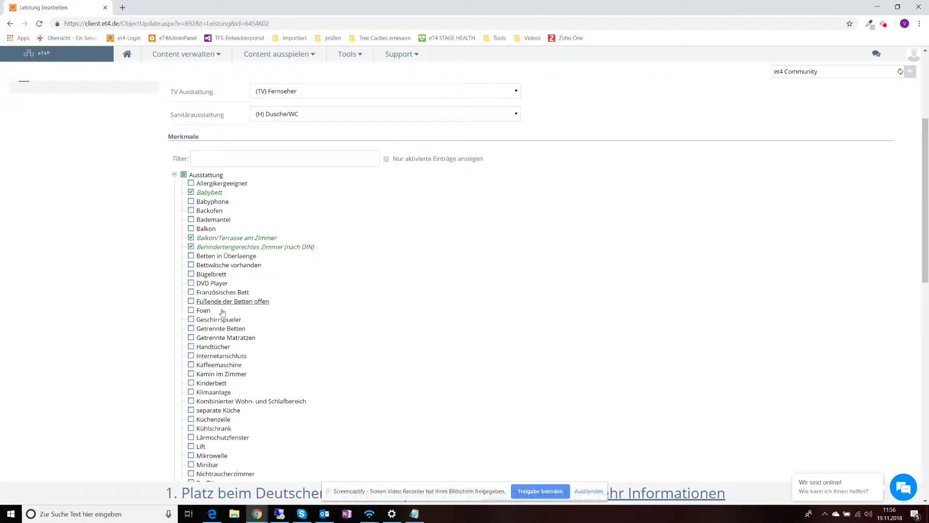
Enable the further Ausstattung features PayTV, Fernseher, Telefon and WLAN im Zimmer.
{"action": "scroll", "coordinate": [274, 407], "scroll_direction": "down", "scroll_amount": 3}
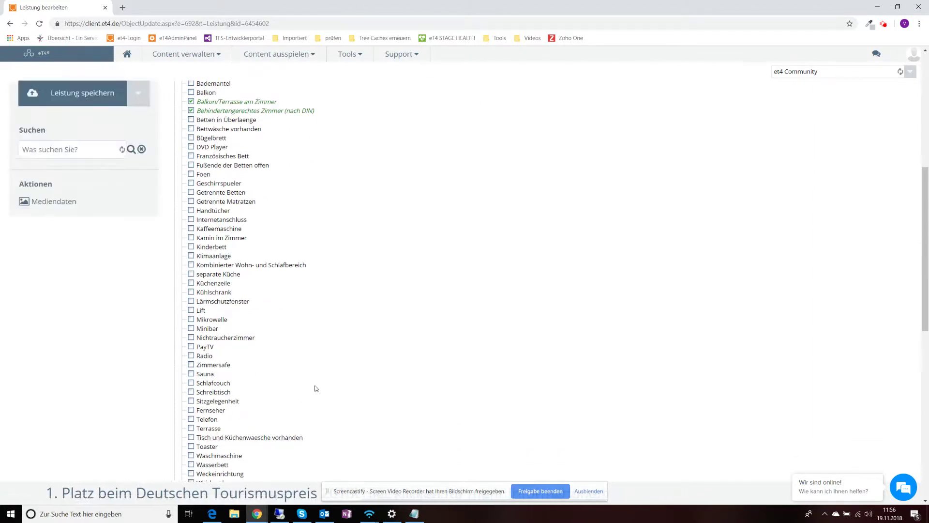
{"action": "scroll", "coordinate": [315, 388], "scroll_direction": "down", "scroll_amount": 1}
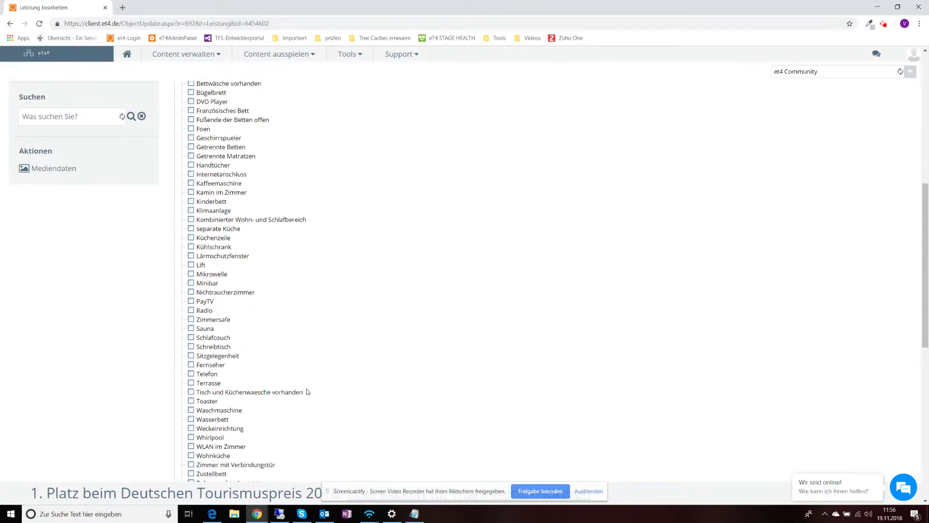
{"action": "left_click", "coordinate": [191, 301]}
{"action": "left_click", "coordinate": [191, 365]}
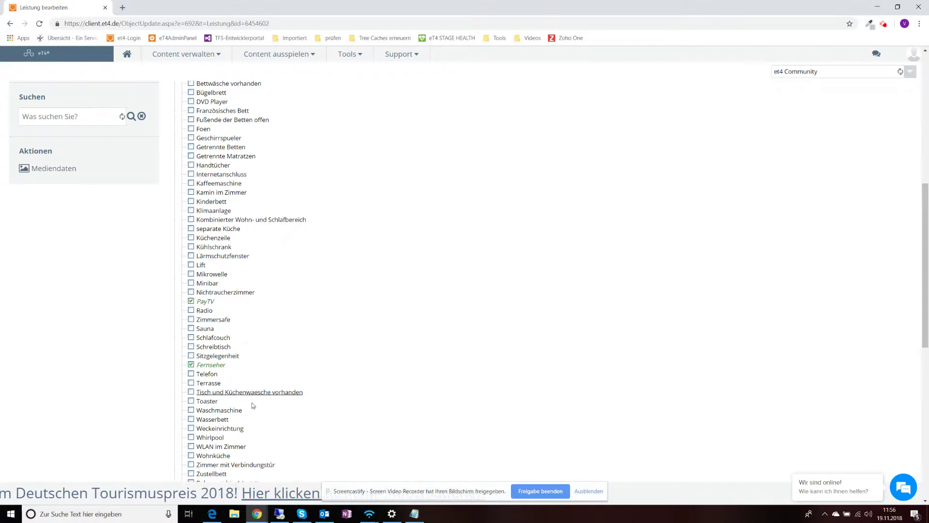
{"action": "left_click", "coordinate": [191, 374]}
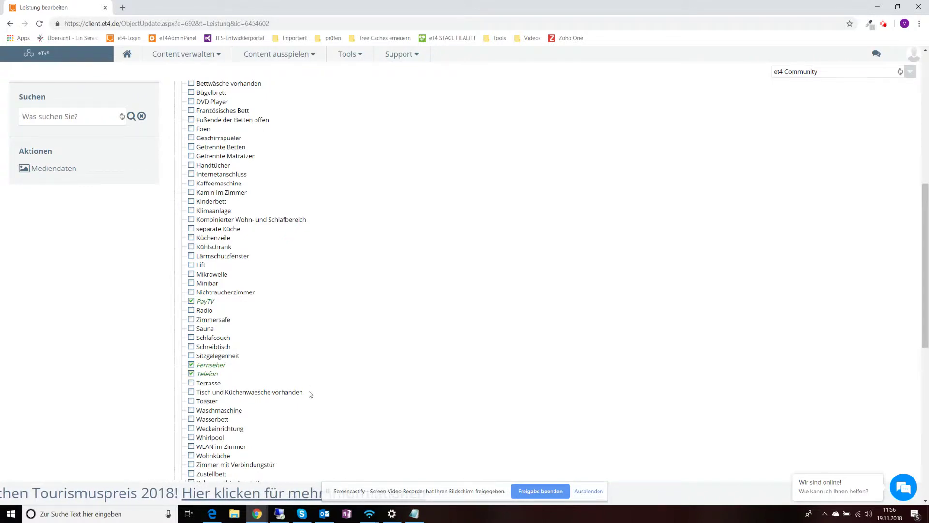
{"action": "scroll", "coordinate": [310, 392], "scroll_direction": "down", "scroll_amount": 3}
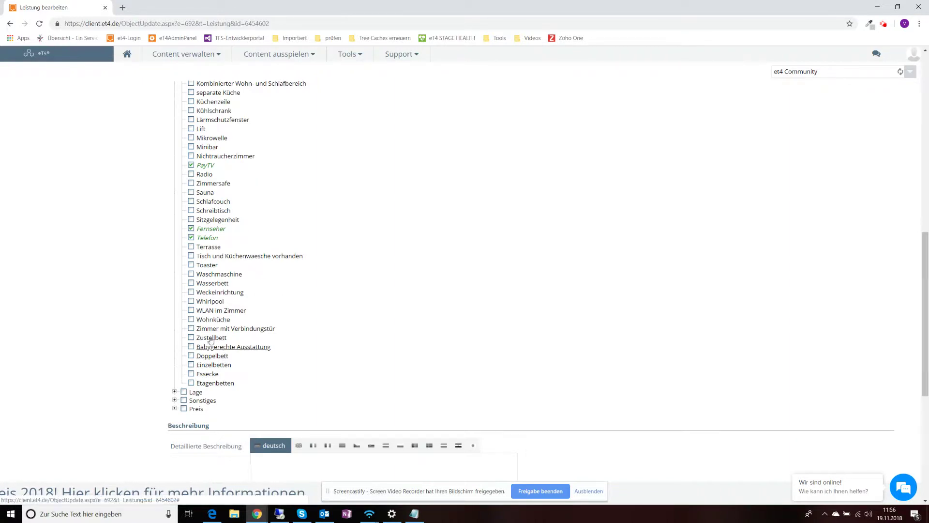
{"action": "left_click", "coordinate": [236, 311]}
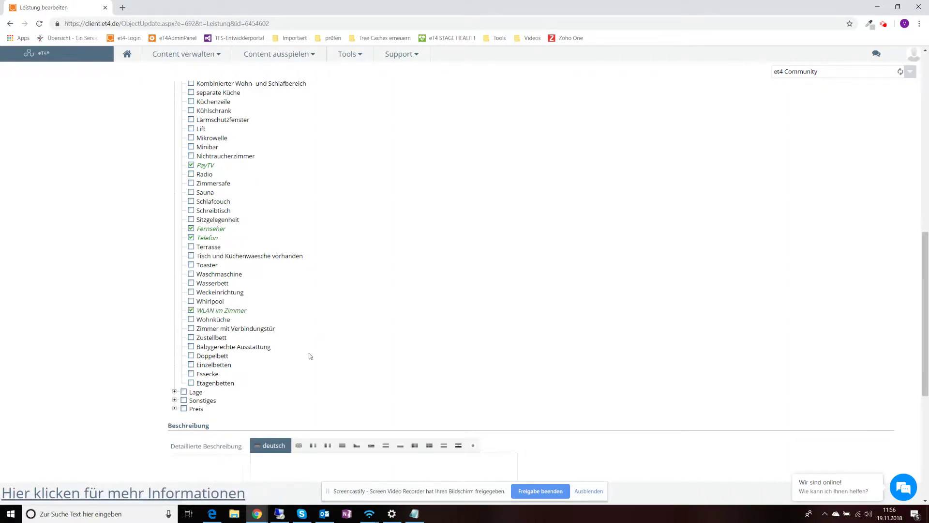
Enable Bergseite under Lage and Doppelzimmer als Einzelzimmer under Sonstiges, and expand the Preis features.
{"action": "left_click", "coordinate": [175, 392]}
{"action": "scroll", "coordinate": [198, 319], "scroll_direction": "down", "scroll_amount": 3}
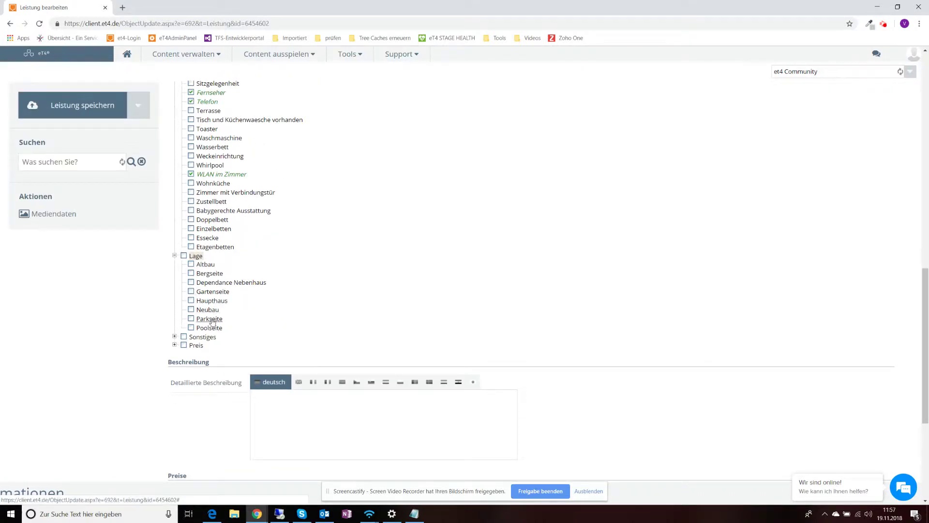
{"action": "left_click", "coordinate": [192, 273]}
{"action": "left_click", "coordinate": [174, 337]}
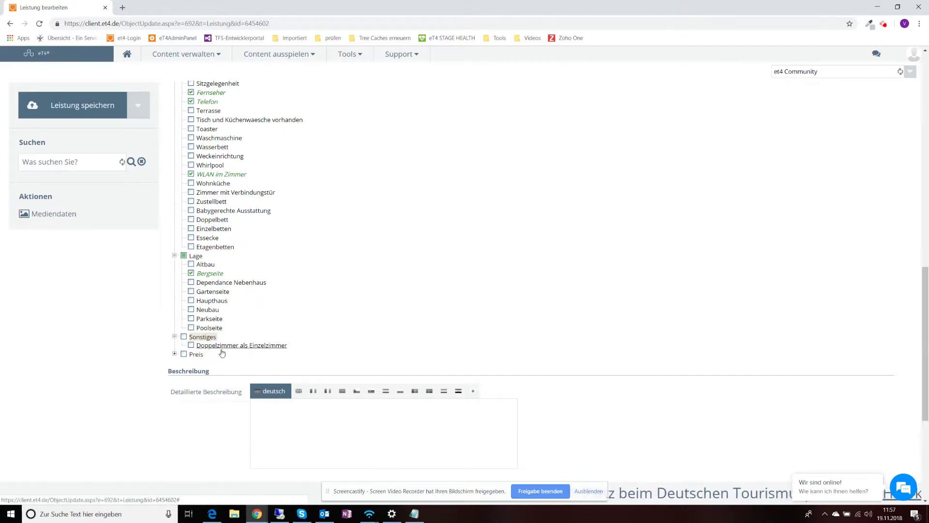
{"action": "left_click", "coordinate": [191, 345]}
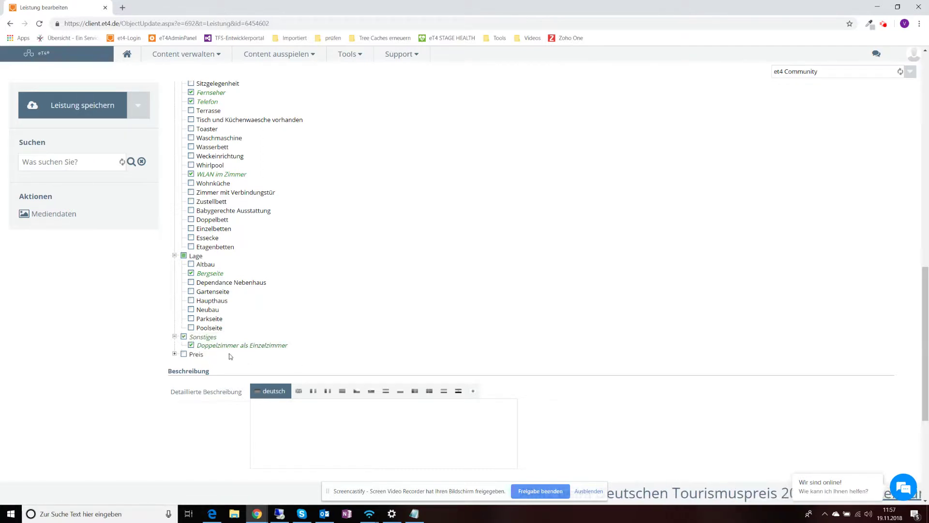
{"action": "left_click", "coordinate": [174, 354]}
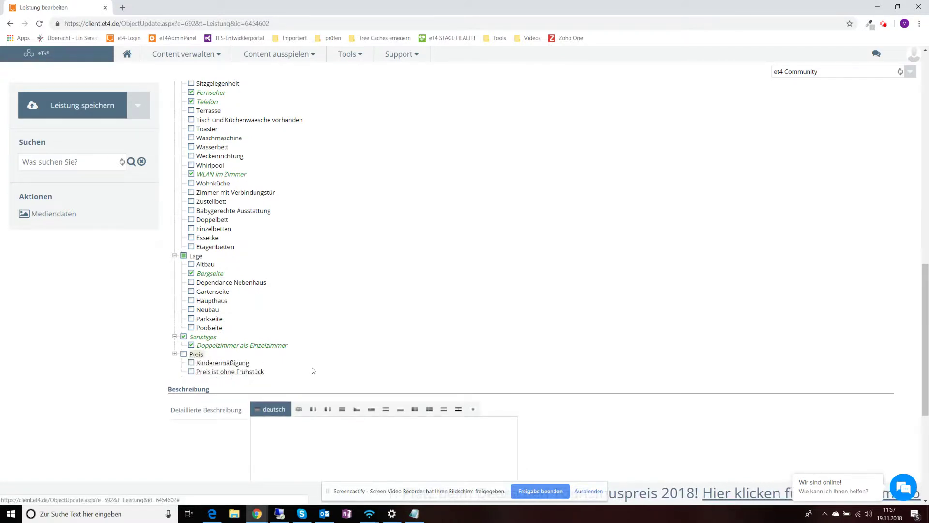
Enter the German detailed description "schönes Doppelzimmer mit Bergblick".
{"action": "scroll", "coordinate": [324, 364], "scroll_direction": "down", "scroll_amount": 3}
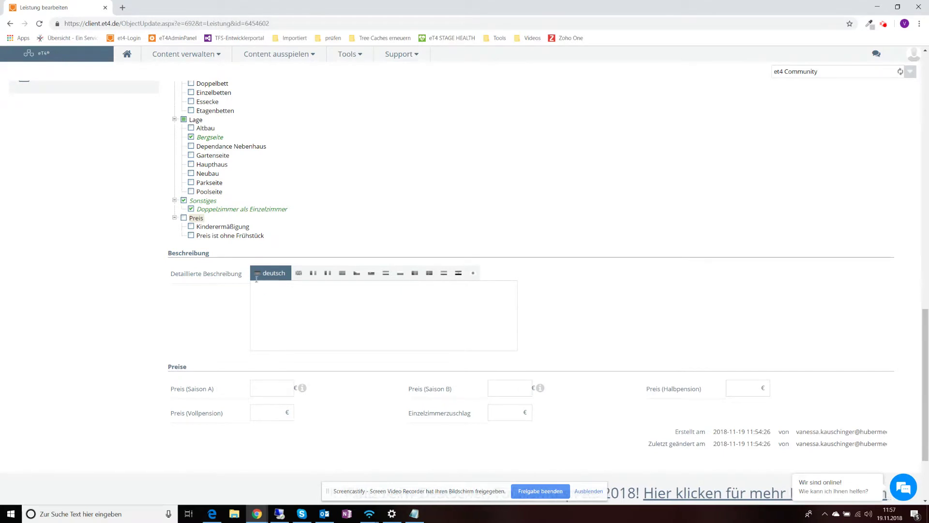
{"action": "left_click", "coordinate": [283, 297]}
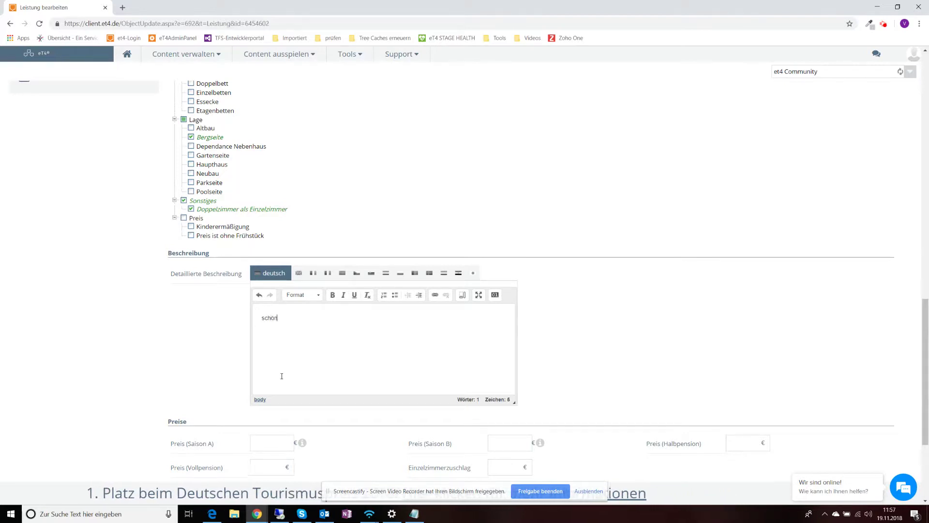
{"action": "type", "text": "schönes Zimmer"}
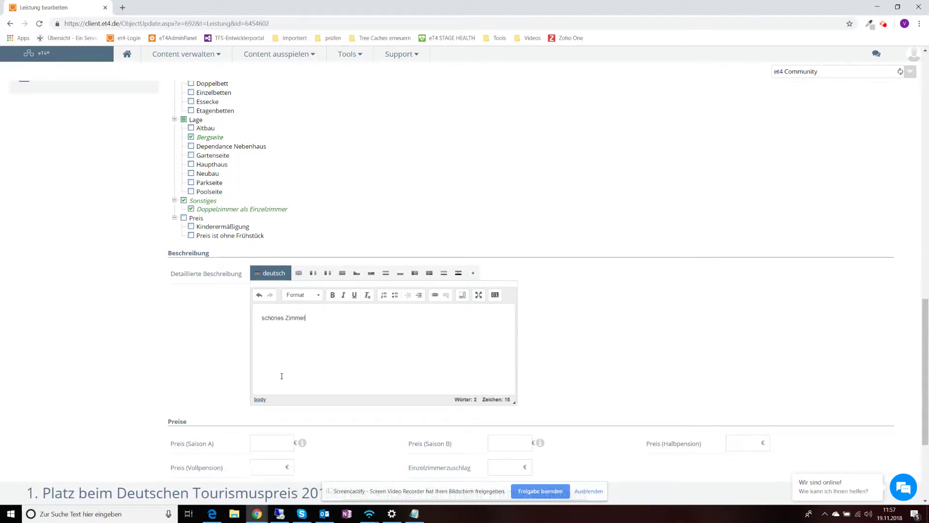
{"action": "key", "text": "BackSpace"}
{"action": "key", "text": "BackSpace"}
{"action": "key", "text": "BackSpace"}
{"action": "key", "text": "BackSpace"}
{"action": "key", "text": "BackSpace"}
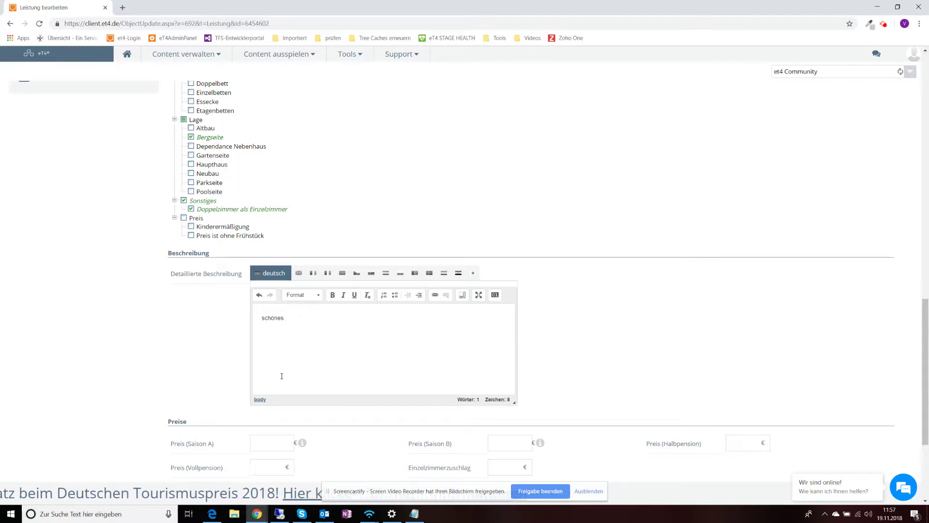
{"action": "type", "text": "Doppelz"}
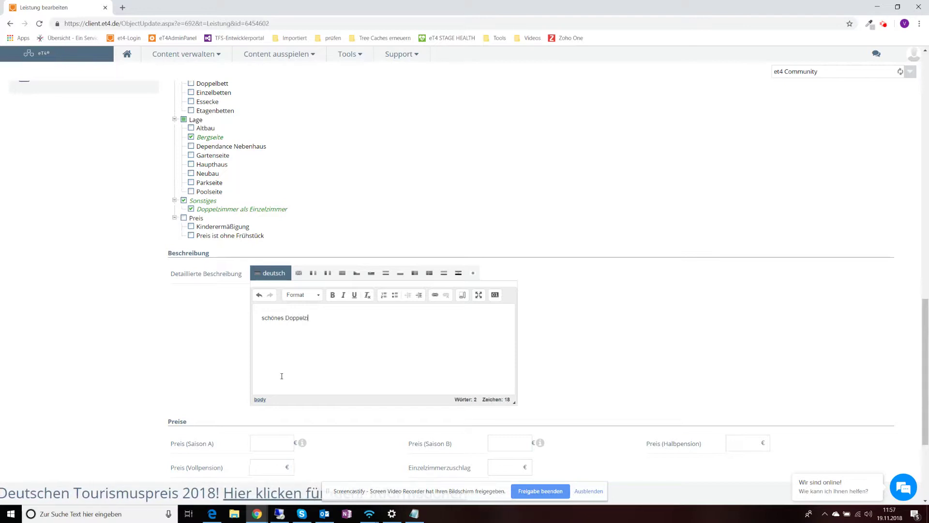
{"action": "type", "text": "immer mit Bergblick"}
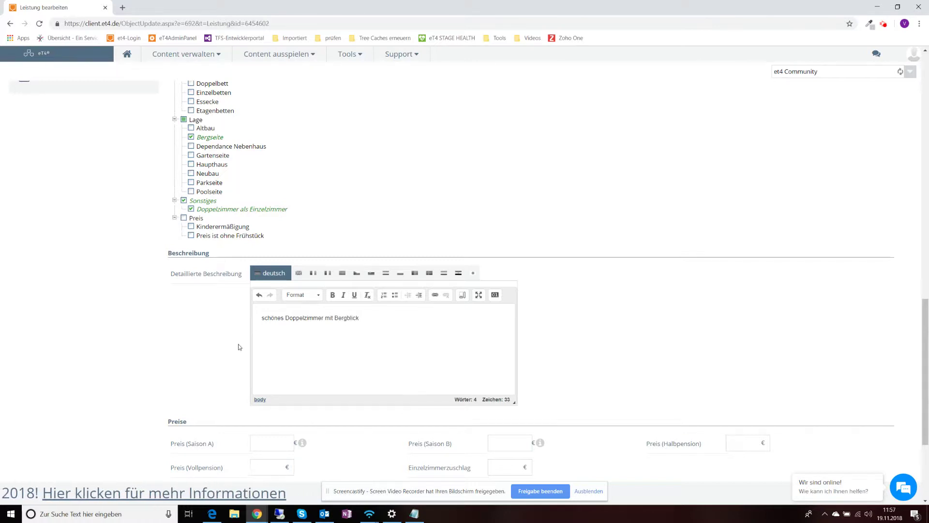
Set the Preis (Saison A) to 20 € and the Preis (Saison B) to 30 €, checking their season notes.
{"action": "scroll", "coordinate": [238, 347], "scroll_direction": "down", "scroll_amount": 3}
{"action": "left_click", "coordinate": [265, 305]}
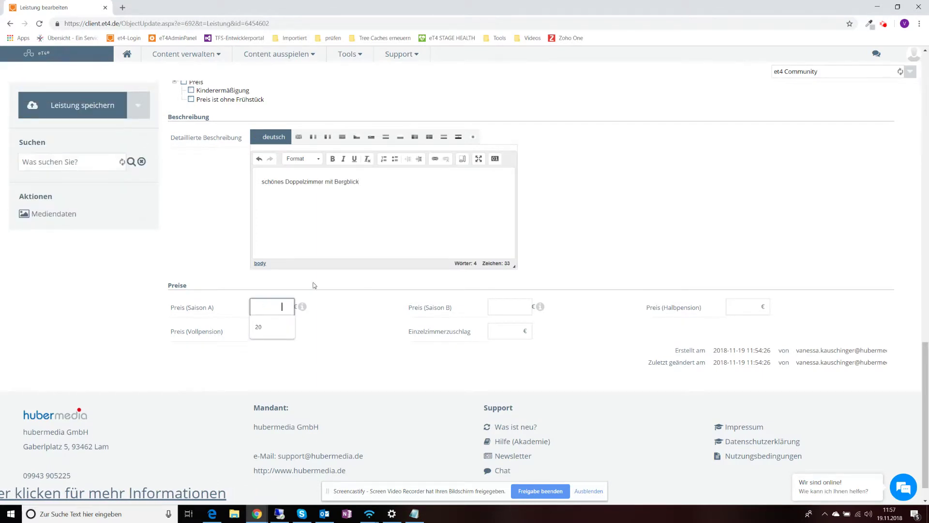
{"action": "type", "text": "20"}
{"action": "mouse_move", "coordinate": [306, 309]}
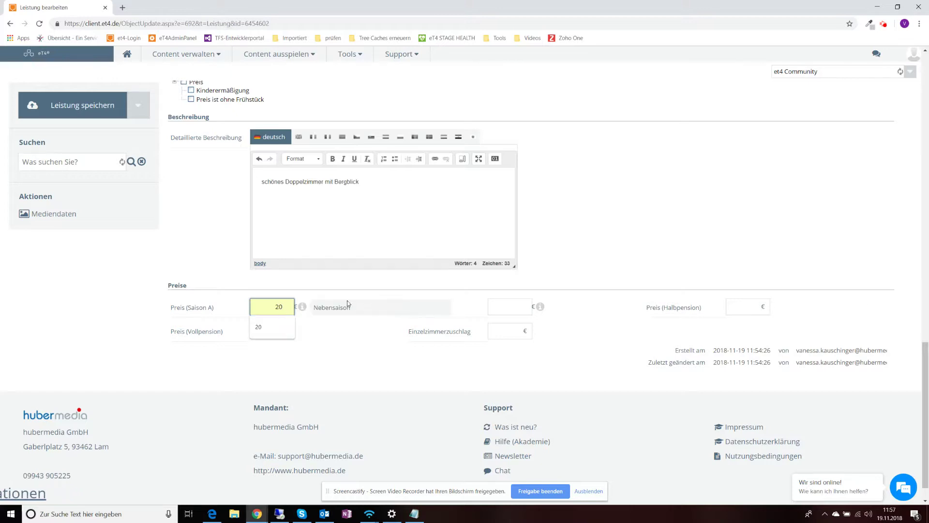
{"action": "left_click", "coordinate": [528, 306]}
{"action": "type", "text": "3"}
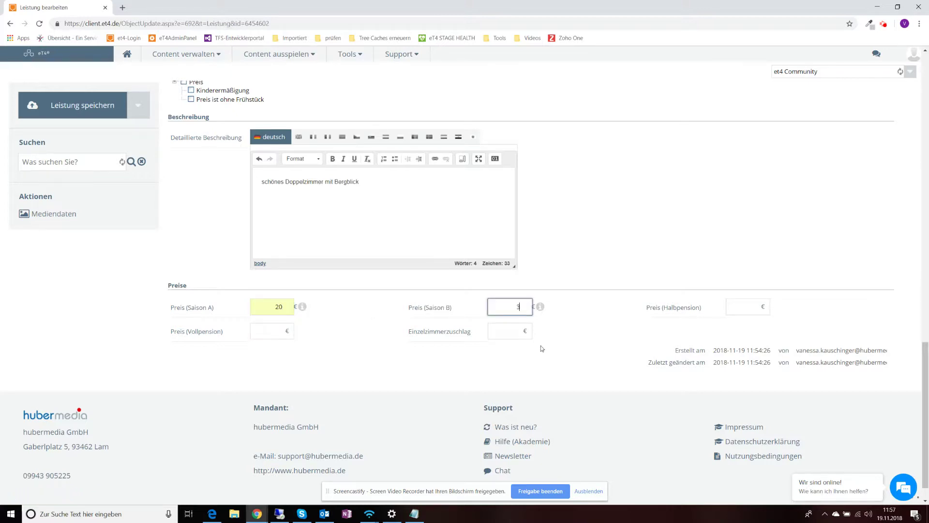
{"action": "type", "text": "0"}
{"action": "mouse_move", "coordinate": [543, 310]}
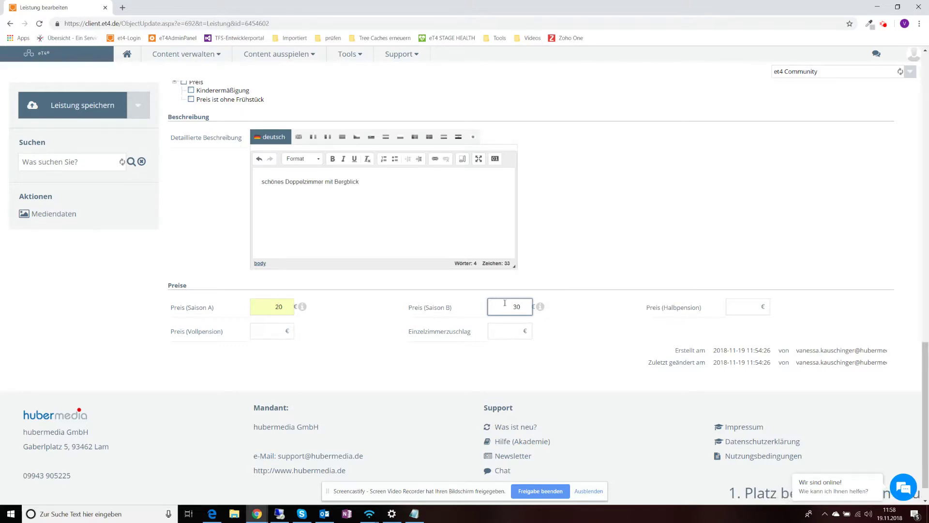
Examine the price fields for Vollpension, Halbpension and Einzelzimmerzuschlag.
{"action": "left_click", "coordinate": [194, 332]}
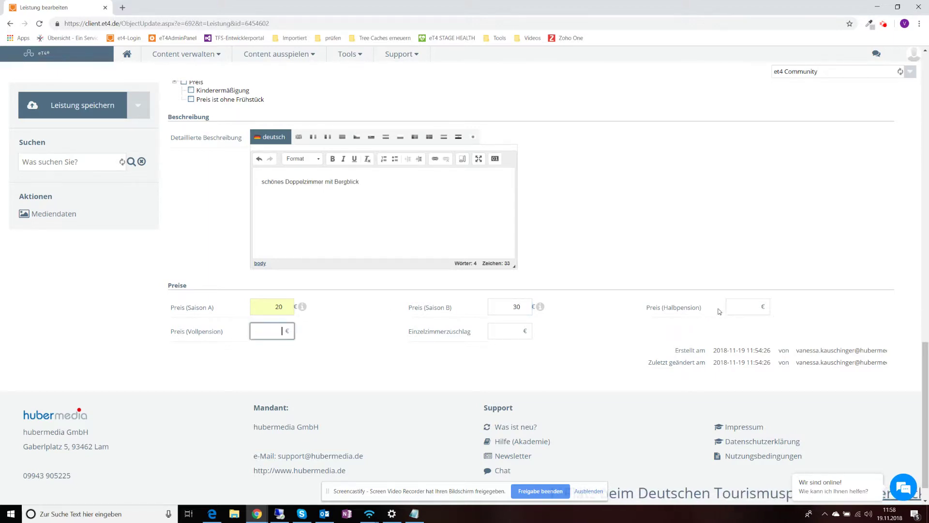
{"action": "left_click", "coordinate": [740, 301]}
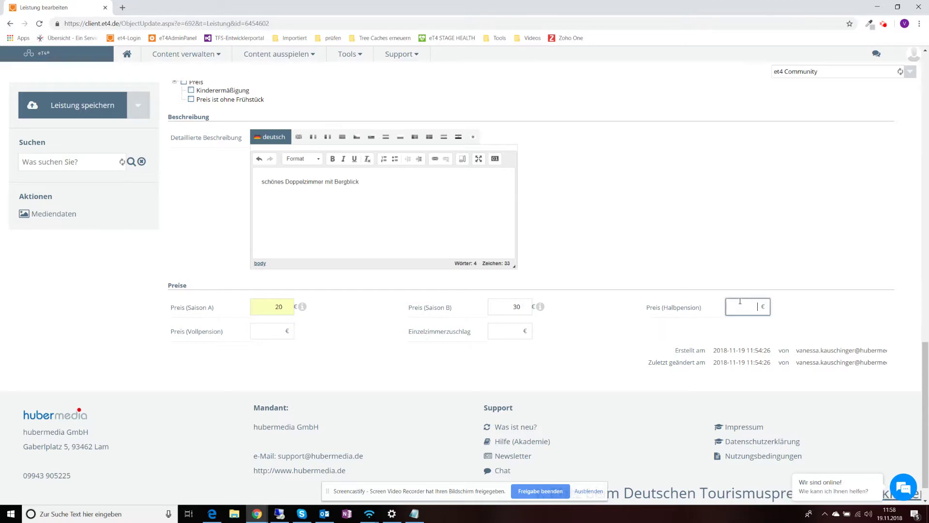
{"action": "left_click", "coordinate": [519, 334]}
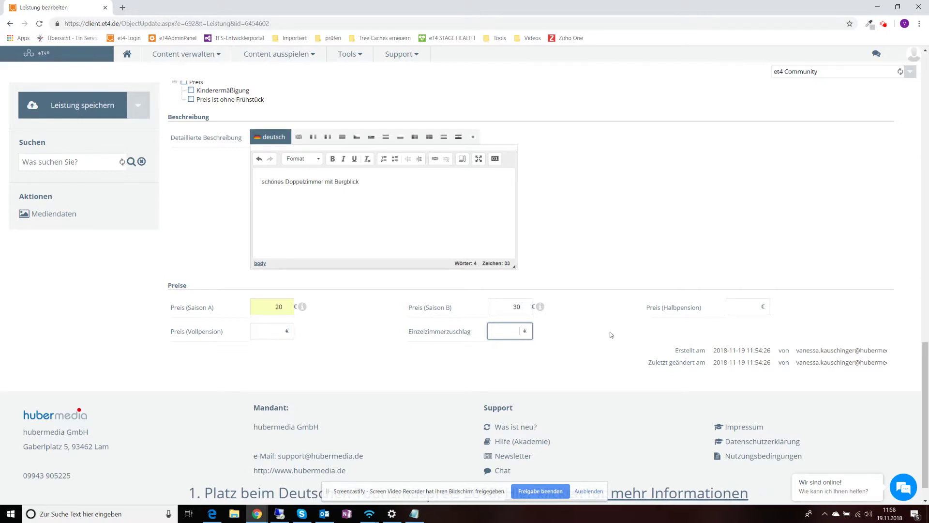
{"action": "scroll", "coordinate": [608, 331], "scroll_direction": "down", "scroll_amount": 1}
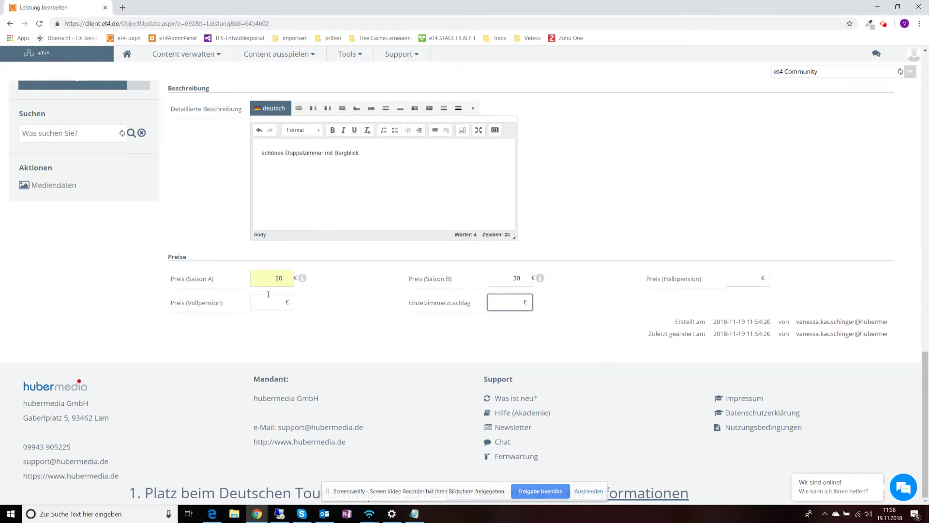
Filter the Merkmale list by "Balkon" and clear the filter again.
{"action": "scroll", "coordinate": [203, 259], "scroll_direction": "up", "scroll_amount": 10}
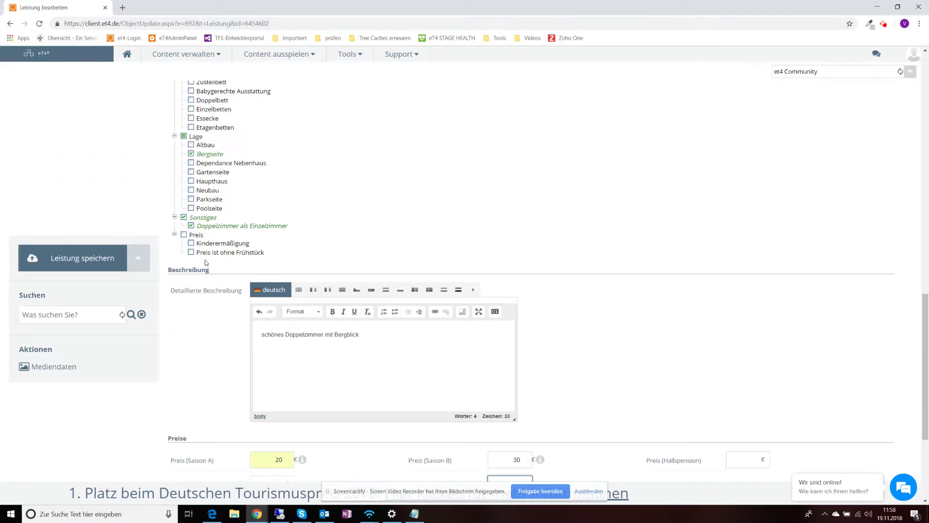
{"action": "scroll", "coordinate": [230, 264], "scroll_direction": "up", "scroll_amount": 10}
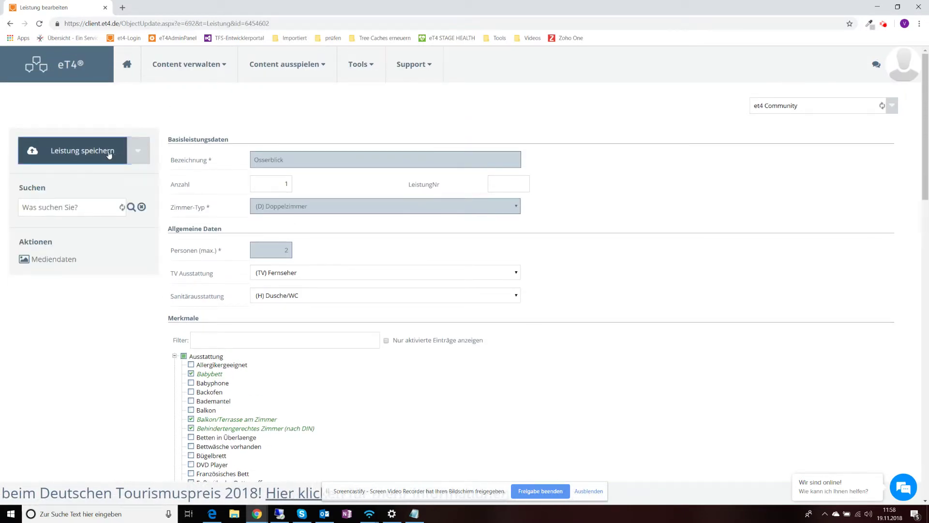
{"action": "left_click", "coordinate": [197, 340]}
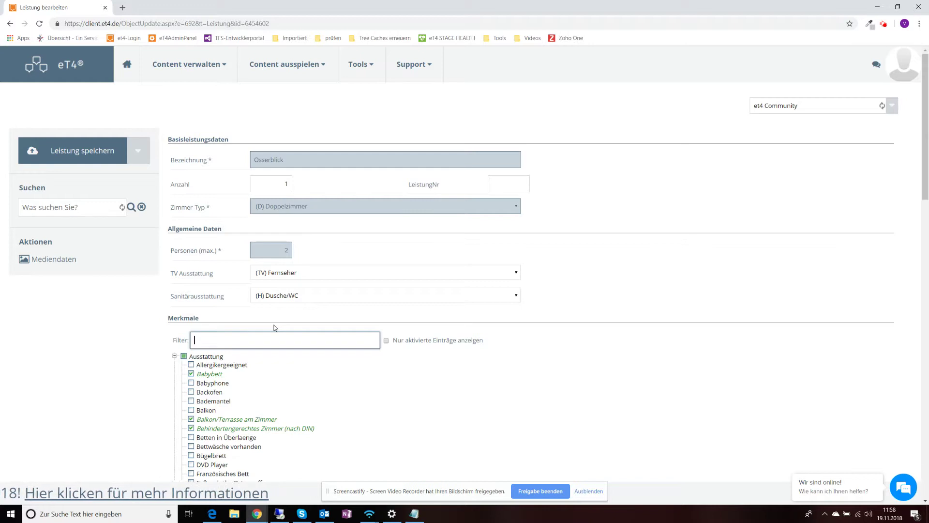
{"action": "type", "text": "Balko"}
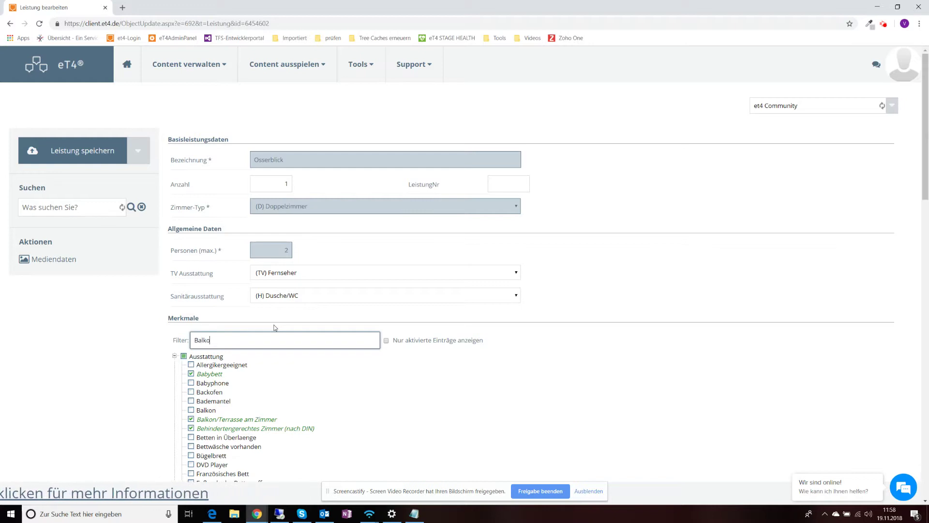
{"action": "type", "text": "n"}
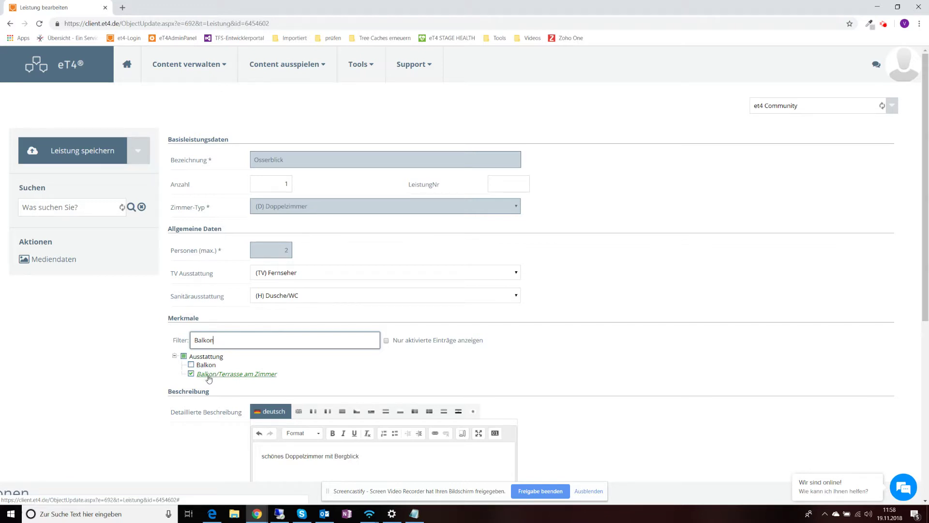
{"action": "left_click_drag", "start_coordinate": [221, 336], "coordinate": [183, 341]}
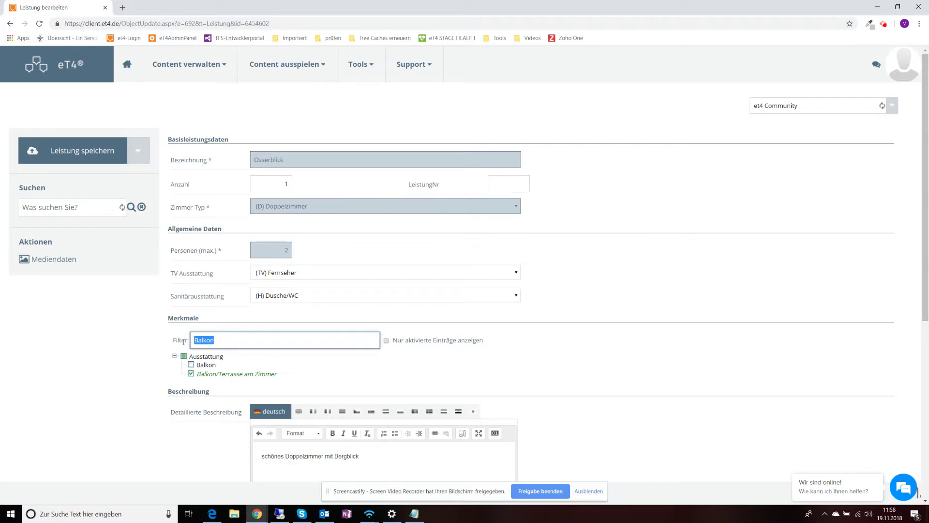
{"action": "key", "text": "BackSpace"}
Restrict the Merkmale list to activated entries only and save the Osserblick room service.
{"action": "left_click", "coordinate": [387, 340]}
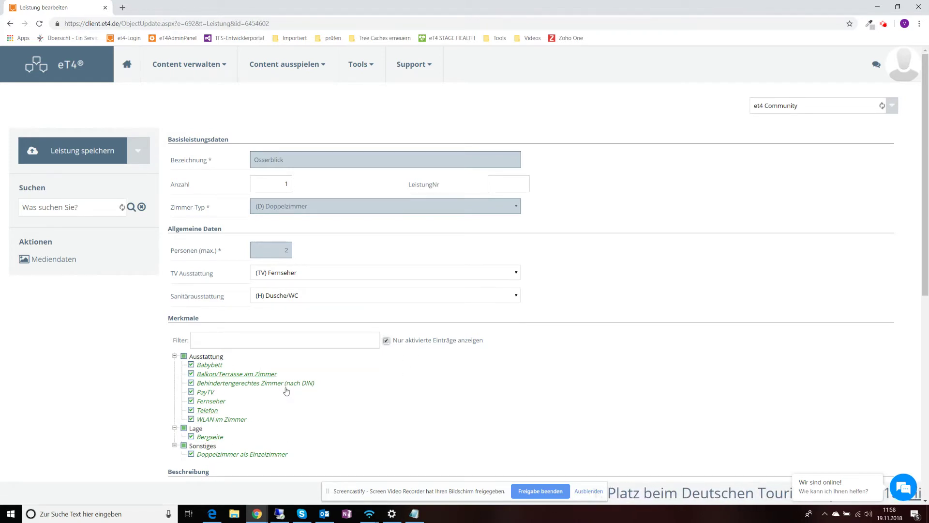
{"action": "scroll", "coordinate": [306, 367], "scroll_direction": "down", "scroll_amount": 1}
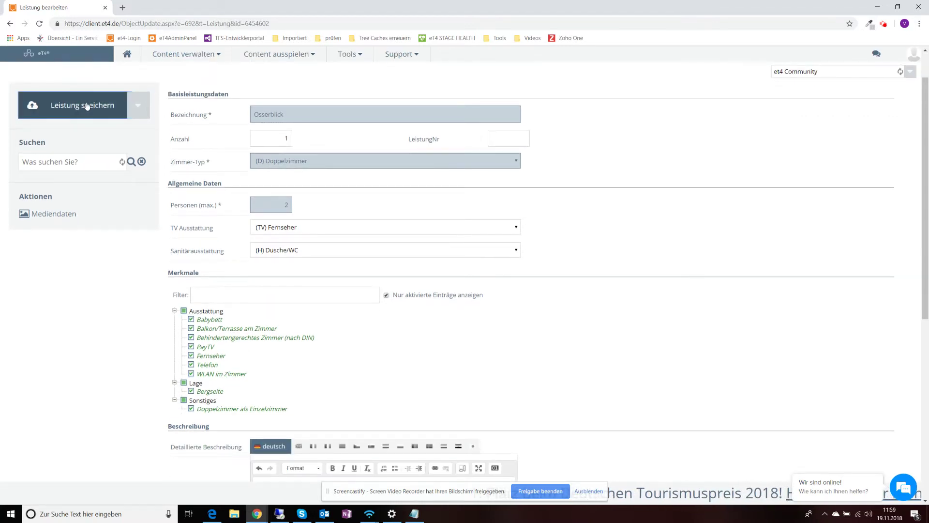
{"action": "left_click", "coordinate": [86, 105]}
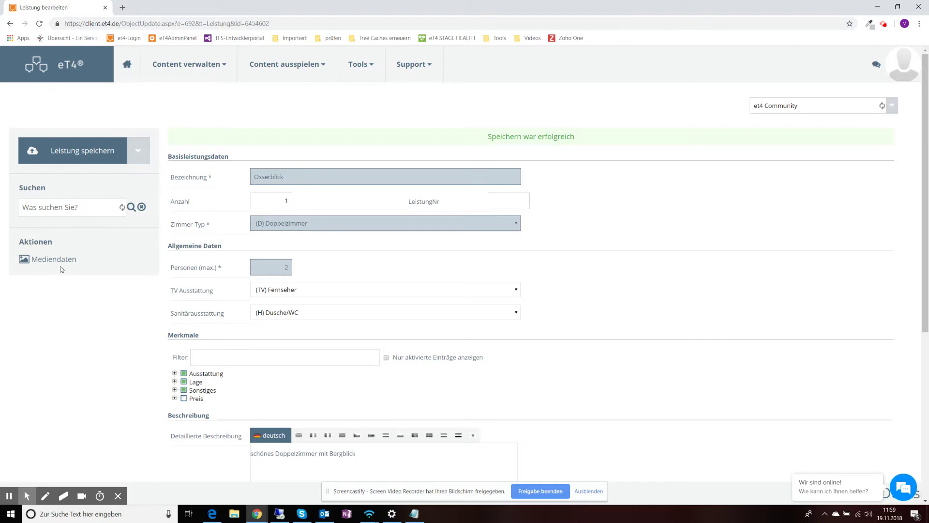
Open the media data of the Osserblick room and upload the scotland-1761292_1920 picture from the Bilder folder.
{"action": "left_click", "coordinate": [65, 265]}
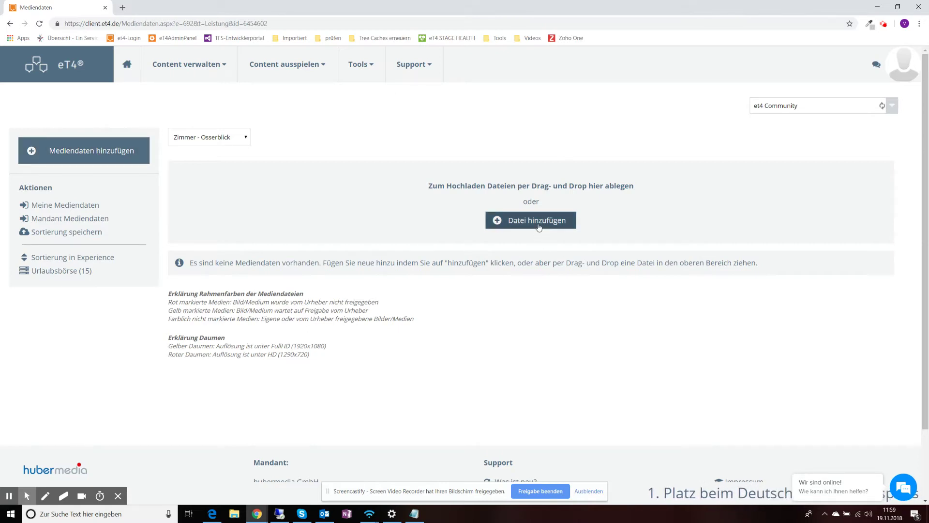
{"action": "left_click", "coordinate": [539, 227]}
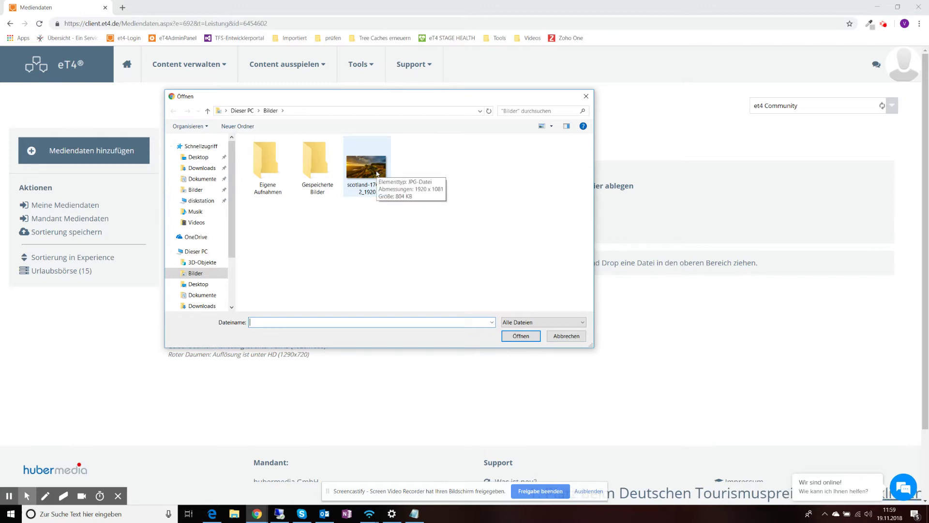
{"action": "left_click", "coordinate": [377, 173]}
{"action": "left_click", "coordinate": [521, 336]}
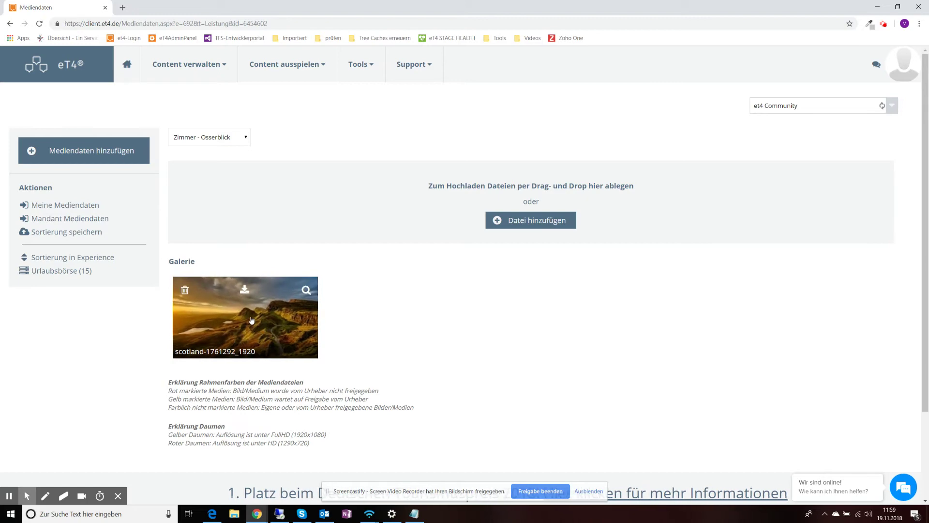
Examine the uploaded picture's Typ options, Priorität, Freigabe and Karte settings, and close the media editor without saving.
{"action": "left_click", "coordinate": [251, 321]}
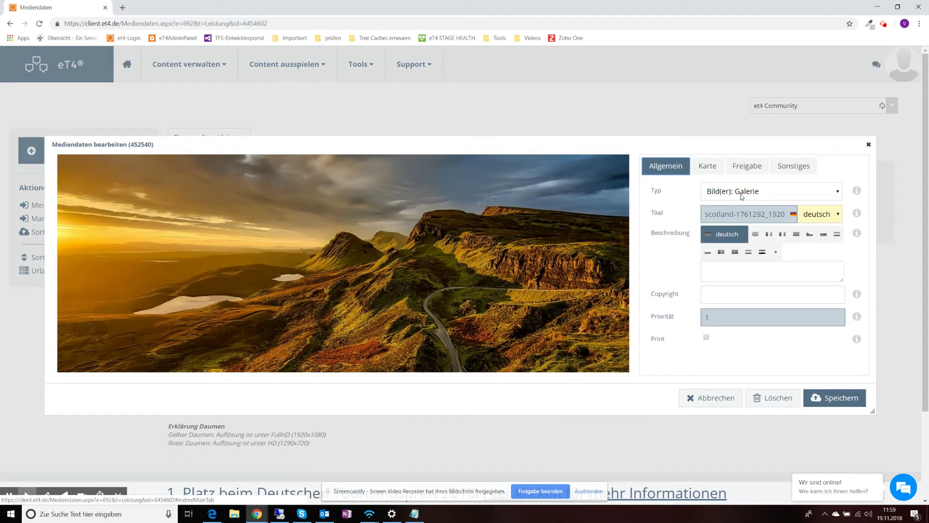
{"action": "left_click", "coordinate": [771, 195]}
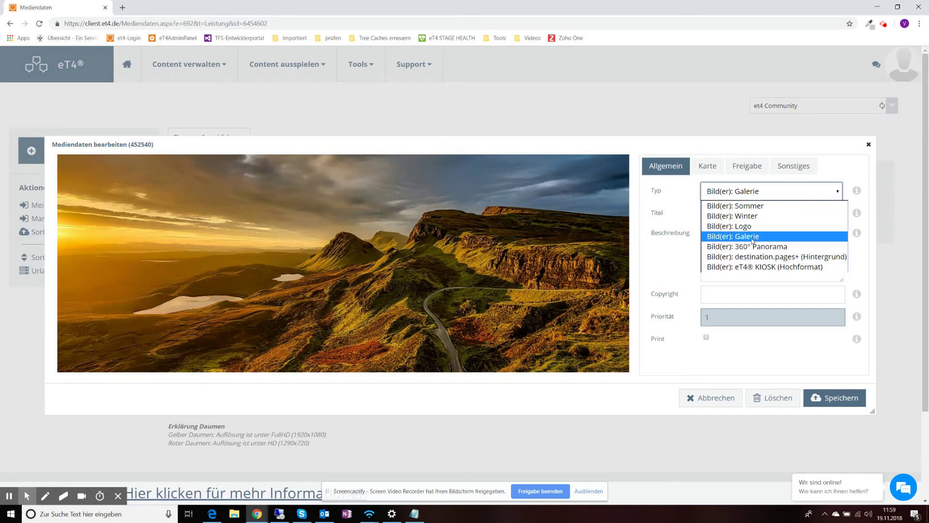
{"action": "left_click", "coordinate": [834, 187]}
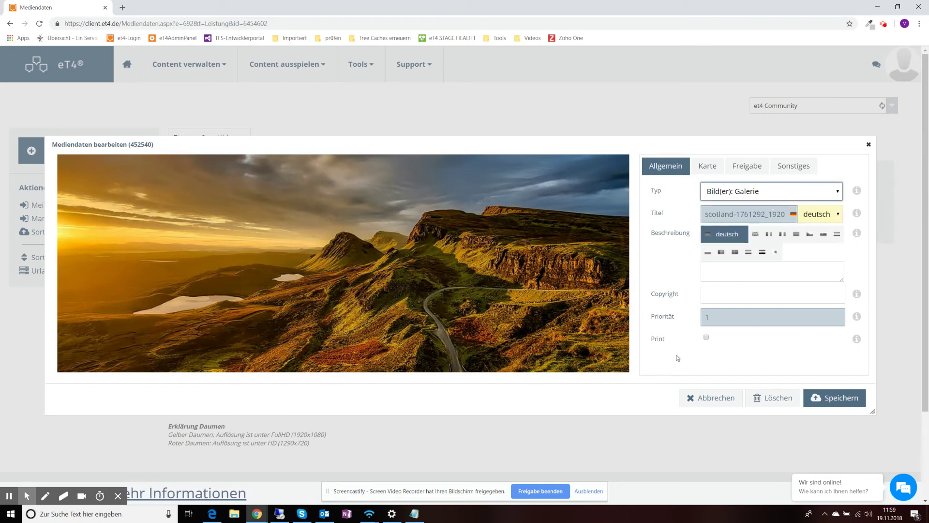
{"action": "left_click", "coordinate": [740, 312]}
{"action": "mouse_move", "coordinate": [854, 322]}
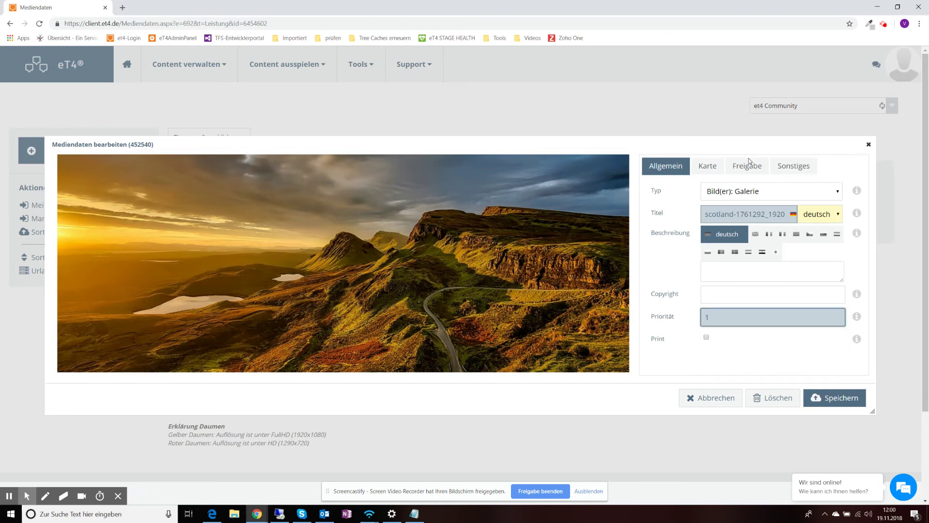
{"action": "left_click", "coordinate": [747, 165]}
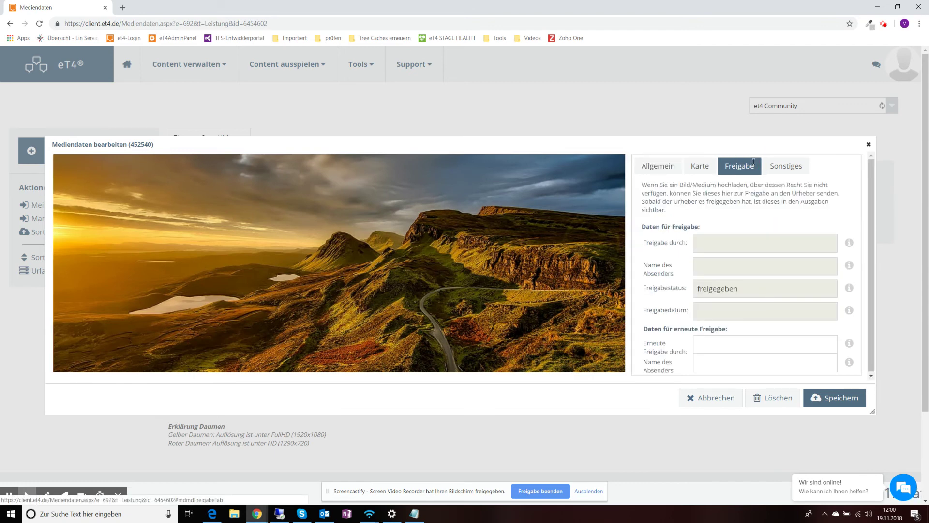
{"action": "left_click", "coordinate": [699, 170]}
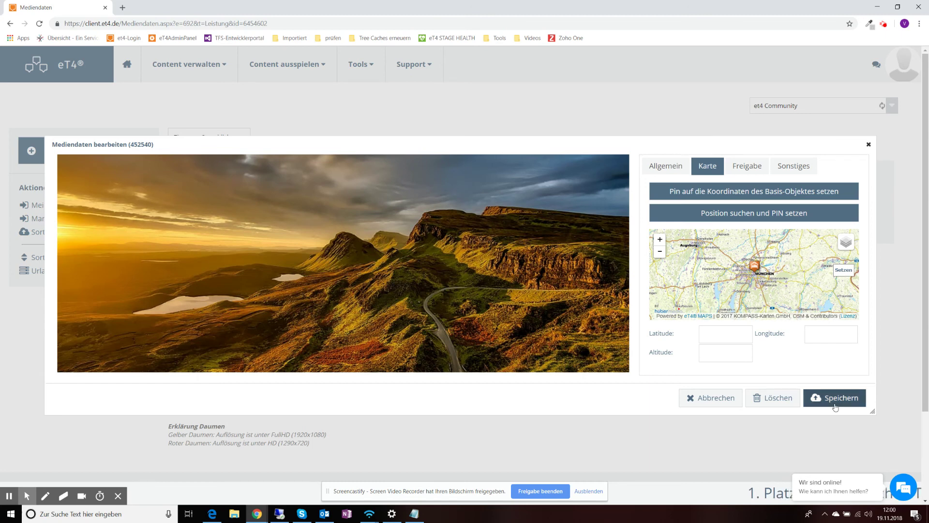
{"action": "left_click", "coordinate": [713, 405]}
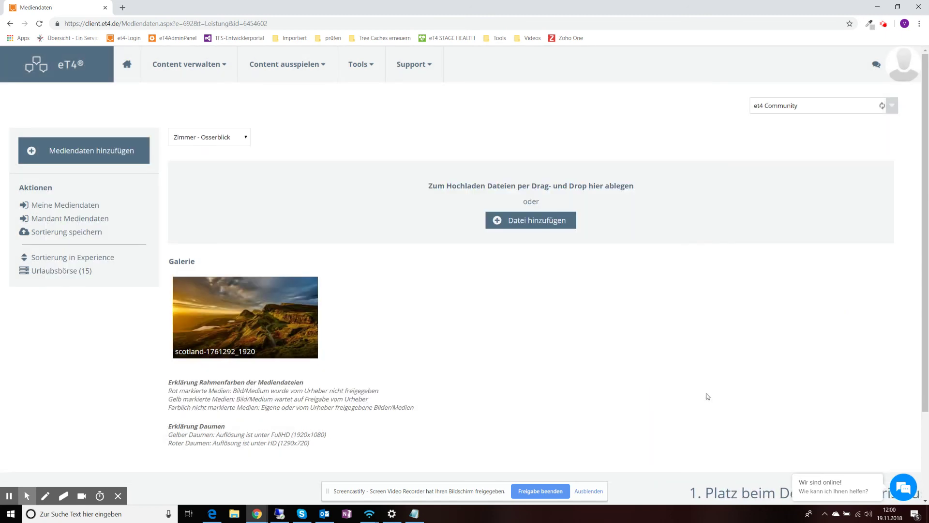